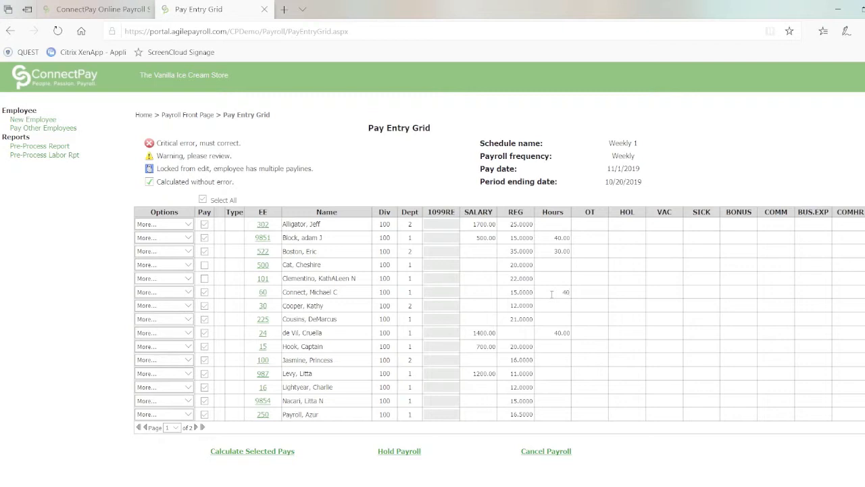
# Step: Enter 40 hours for each remaining selected hourly employee without a salary on page 1, then calculate the selected pays
pyautogui.click(555, 306)
pyautogui.write('4040')
pyautogui.press('Down')
pyautogui.press('Down')
pyautogui.write('404040')
pyautogui.press('Down')
pyautogui.write('40')
pyautogui.press('Up')
pyautogui.click(246, 451)
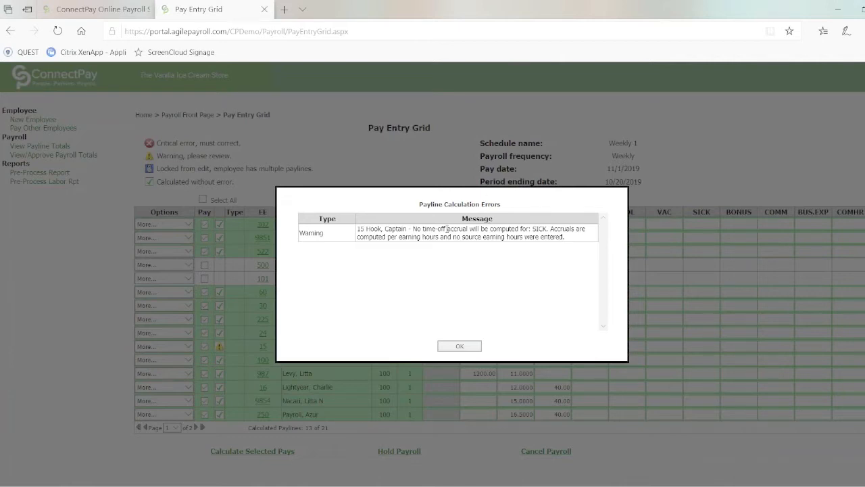
pyautogui.click(457, 347)
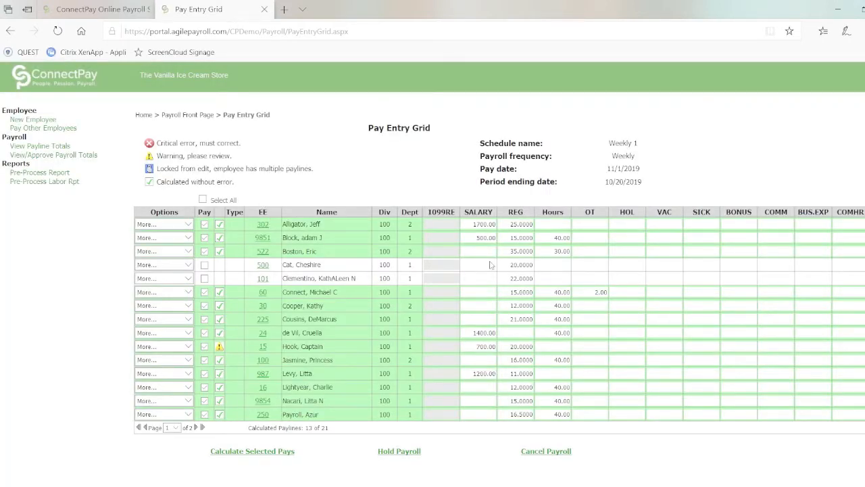
# Step: Select all employees on page 2 for payment, entering 4040 hours in the first row and 40 hours in the second and third rows
pyautogui.click(195, 428)
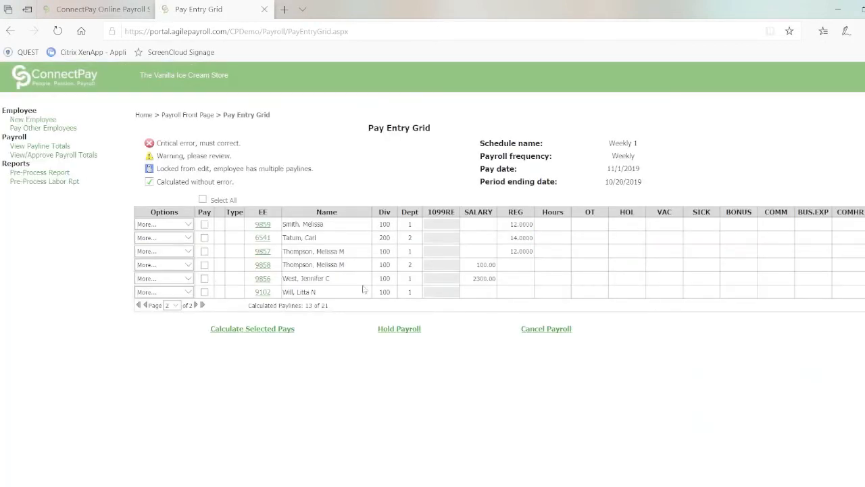
pyautogui.click(203, 200)
pyautogui.click(549, 229)
pyautogui.write('4040')
pyautogui.press('Return')
pyautogui.write('40')
pyautogui.press('Return')
pyautogui.write('40')
pyautogui.press('Return')
# Step: Set the salary of the last employee on page 2 to 500 and calculate the selected pays
pyautogui.click(485, 292)
pyautogui.write('500')
pyautogui.click(251, 330)
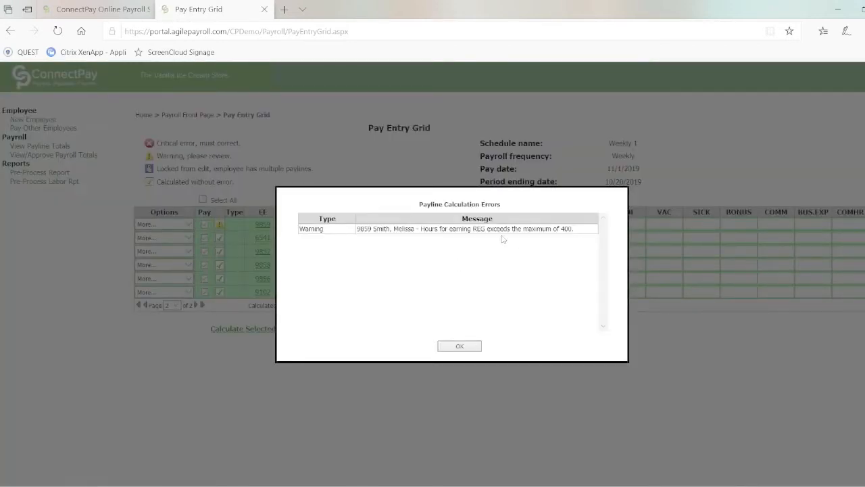
pyautogui.click(457, 347)
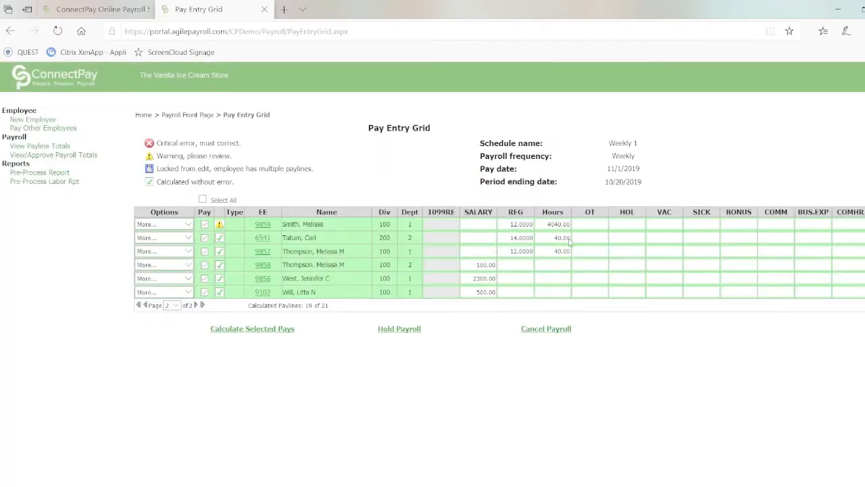
# Step: Correct the first employee's hours on page 2 to 40 and recalculate the selected pays
pyautogui.moveTo(564, 225); pyautogui.dragTo(547, 224)
pyautogui.press('BackSpace')
pyautogui.press('Delete')
pyautogui.press('Delete')
pyautogui.write('40')
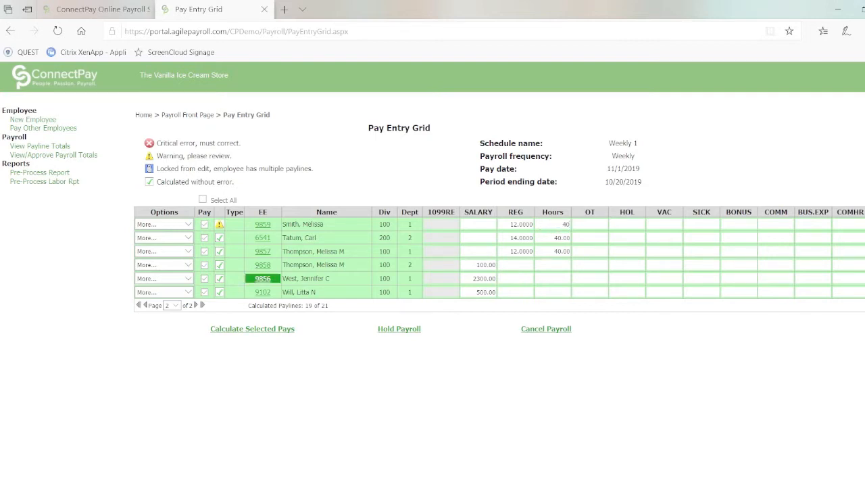
pyautogui.click(252, 328)
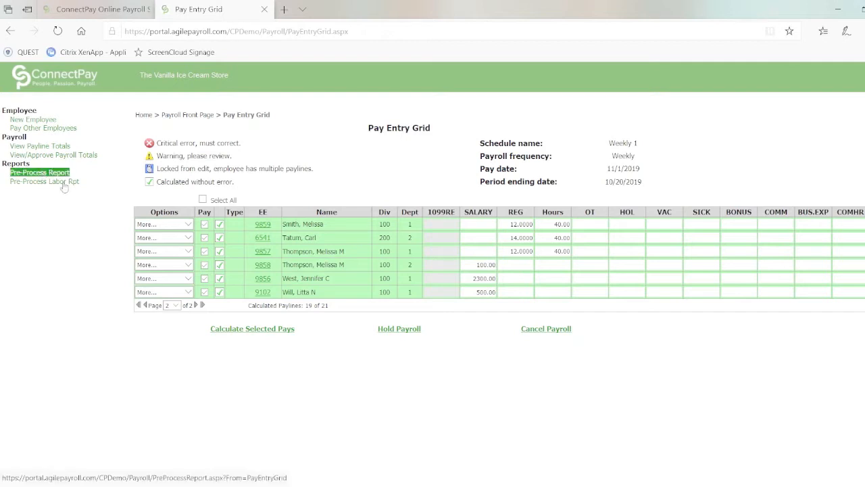
# Step: Open the payroll totals and review the earnings, taxes, deductions and overall summary
pyautogui.click(53, 155)
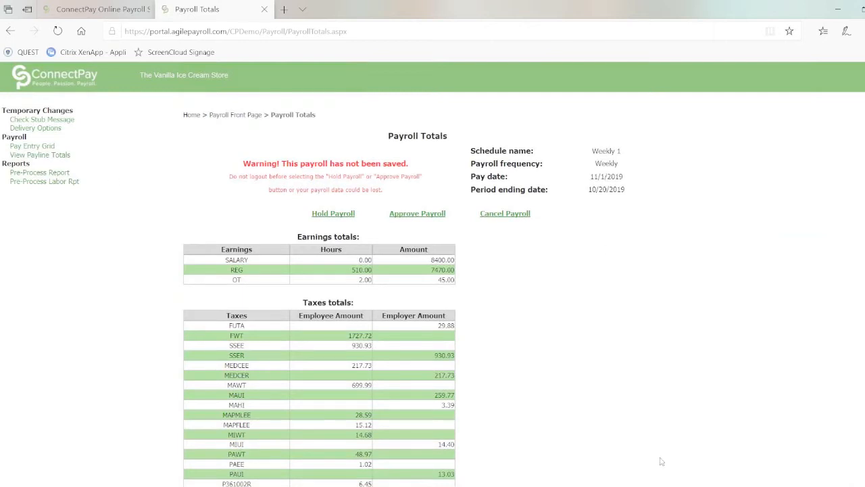
pyautogui.scroll(-3, 433, 291)
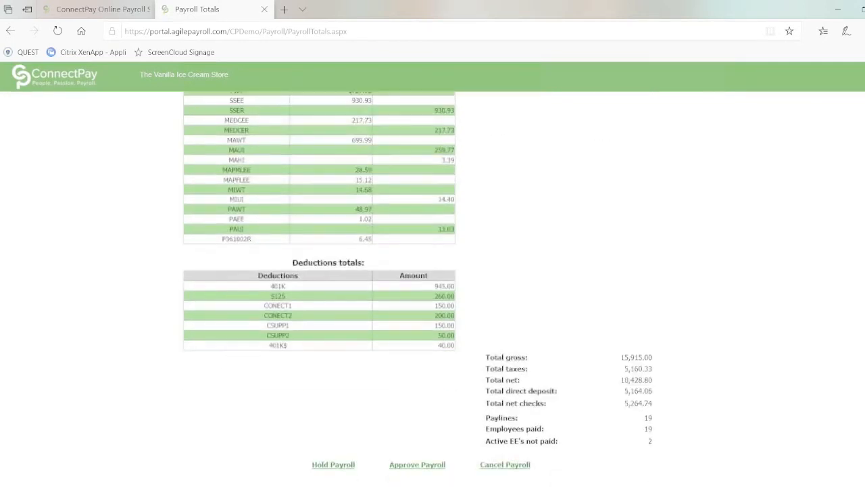
pyautogui.scroll(3, 371, 295)
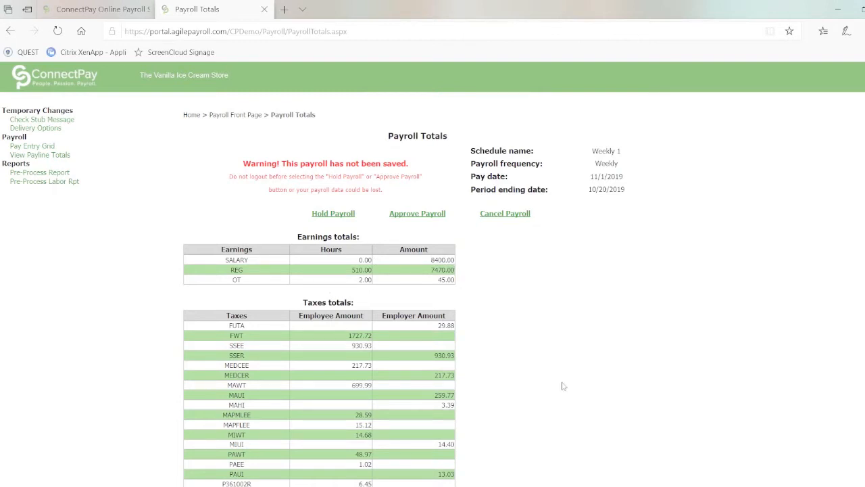
pyautogui.scroll(-1, 433, 271)
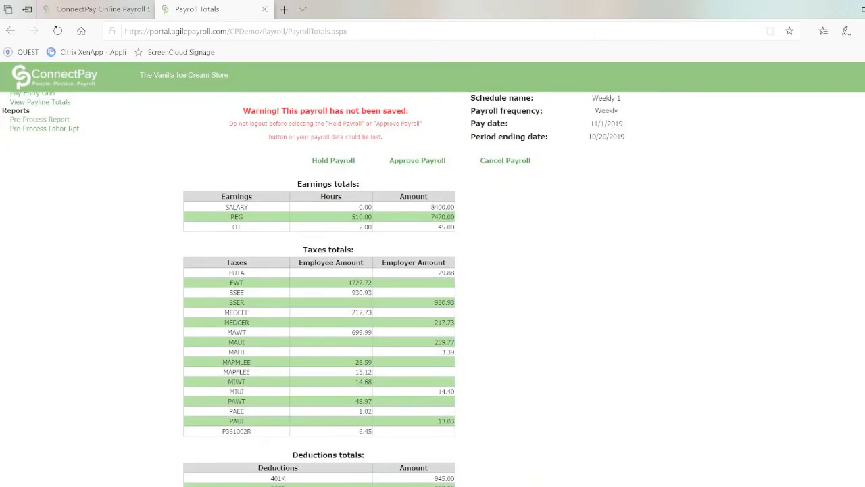
pyautogui.scroll(-3, 462, 345)
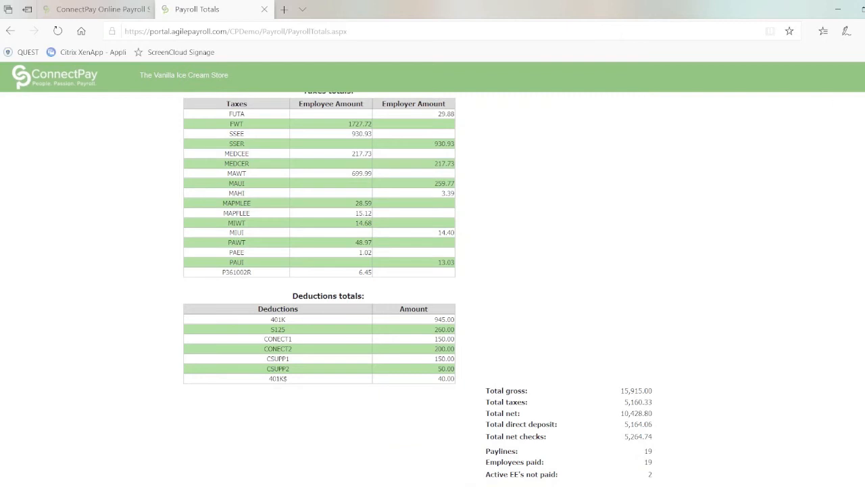
pyautogui.scroll(4, 415, 192)
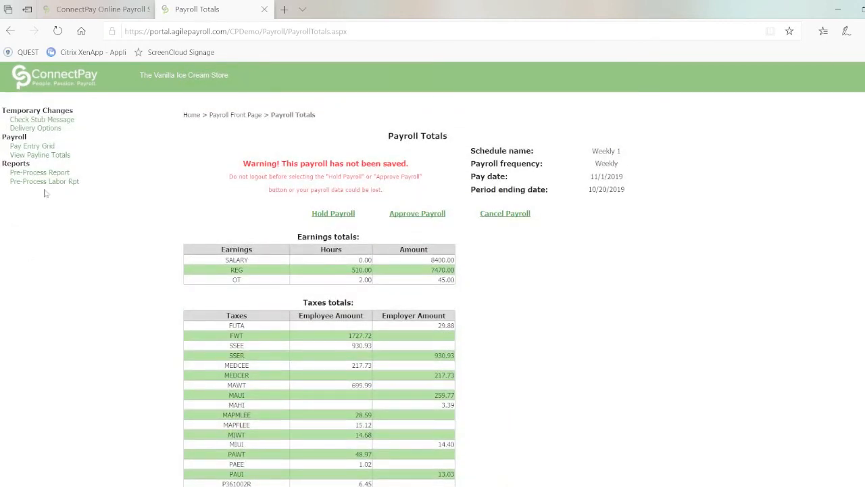
# Step: Generate the pre-process report for this payroll and review each employee's pay details and the department totals
pyautogui.click(52, 177)
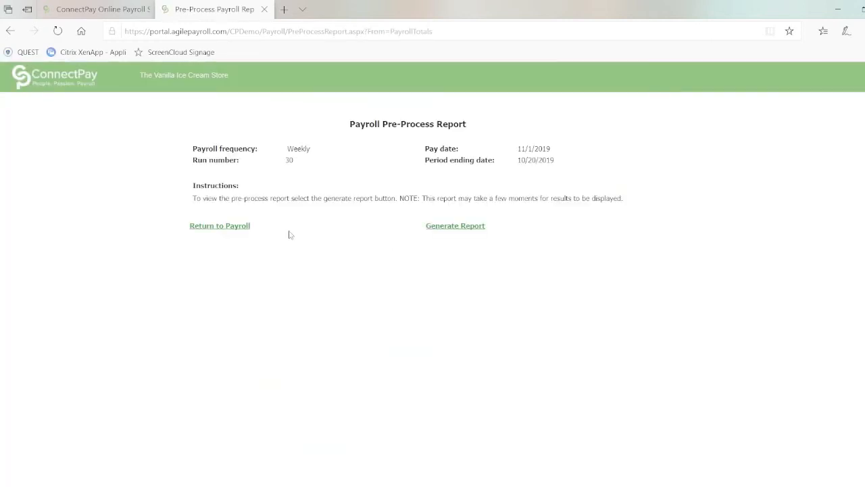
pyautogui.click(441, 227)
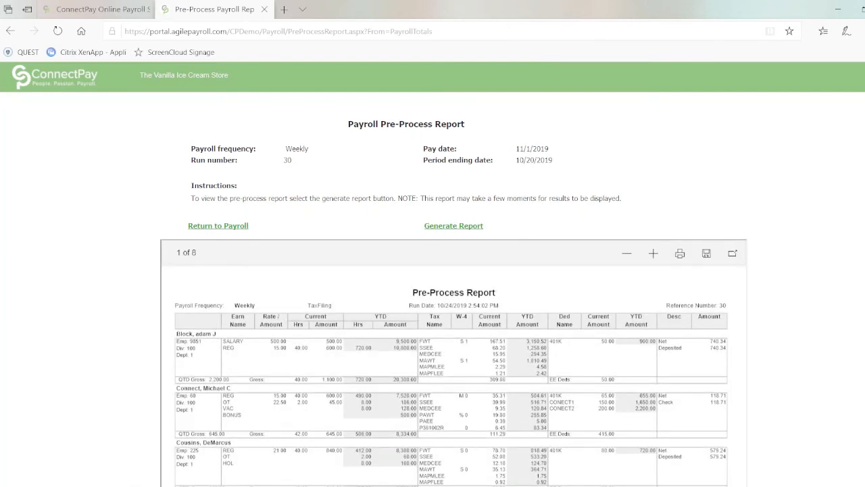
pyautogui.scroll(-2, 417, 392)
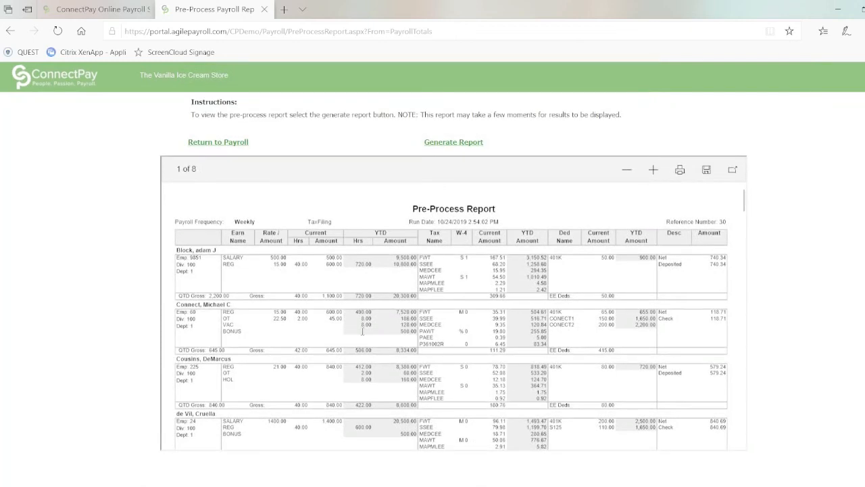
pyautogui.scroll(-1, 362, 331)
pyautogui.scroll(-2, 362, 330)
pyautogui.scroll(-2, 362, 331)
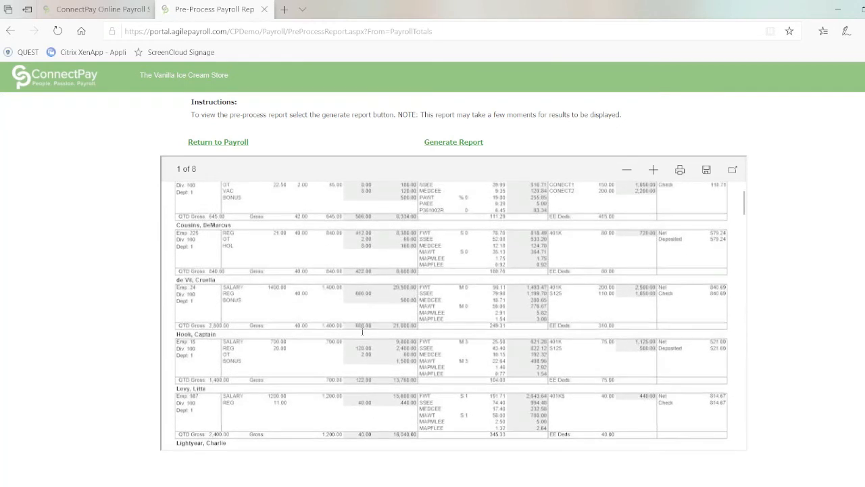
pyautogui.scroll(2, 362, 331)
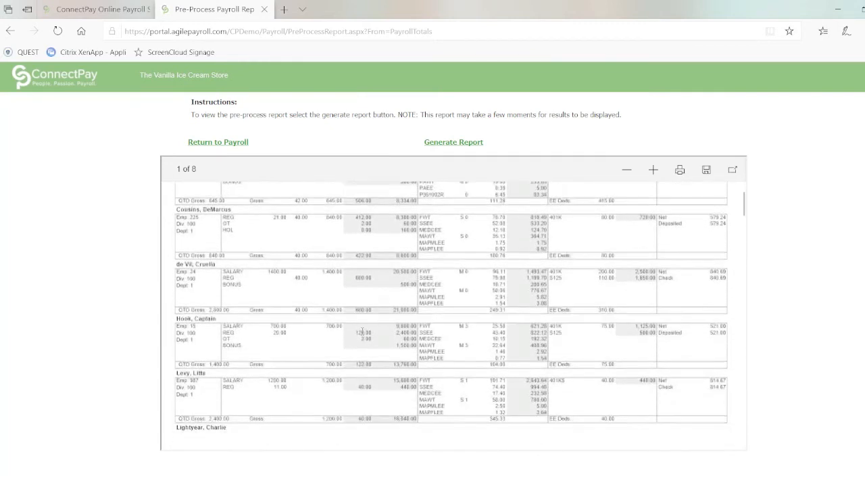
pyautogui.scroll(-8, 362, 330)
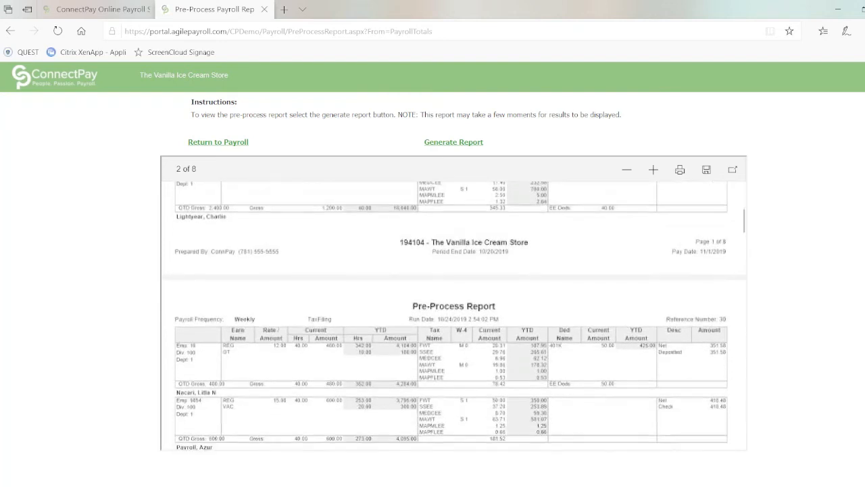
pyautogui.scroll(-1, 453, 324)
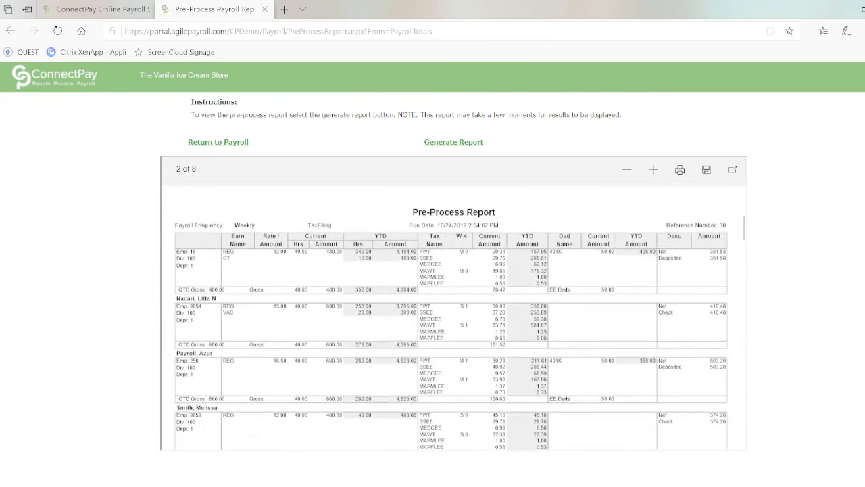
pyautogui.scroll(-3, 453, 304)
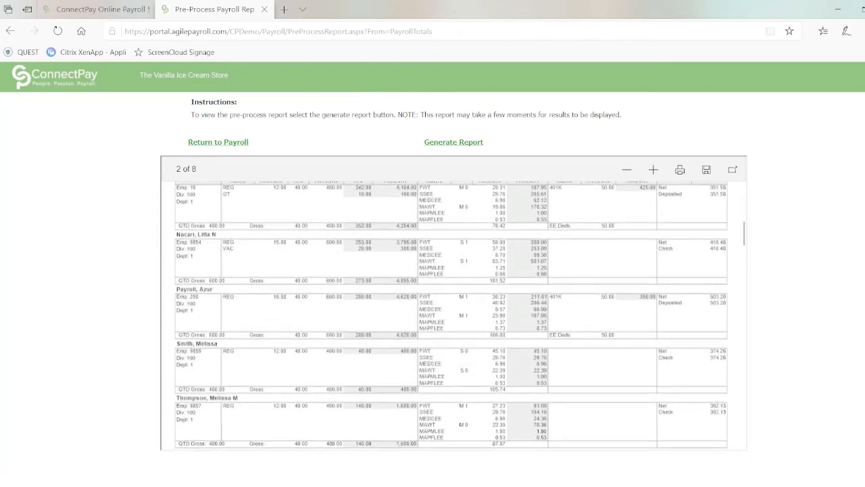
pyautogui.scroll(-10, 453, 316)
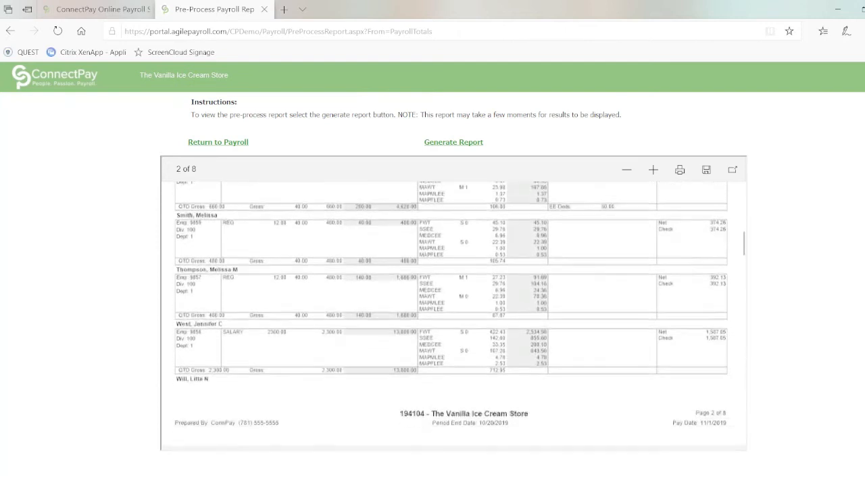
pyautogui.scroll(-4, 453, 316)
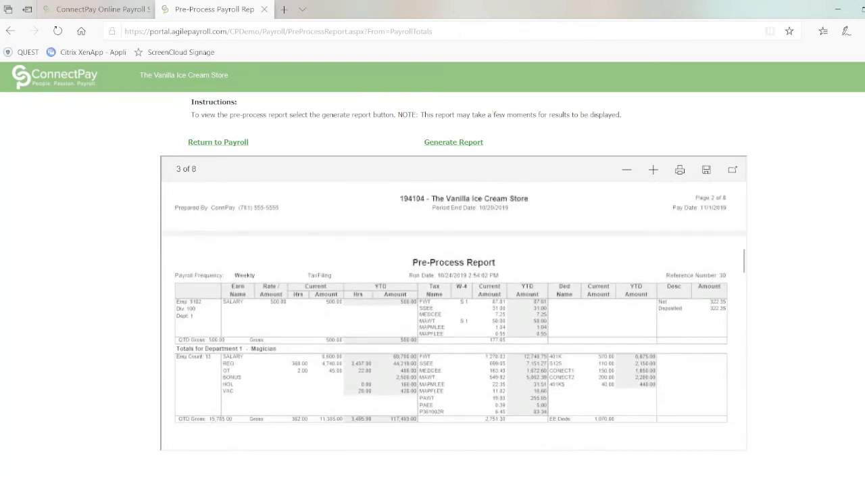
# Step: Return from the report to the payroll totals and approve the payroll
pyautogui.click(225, 143)
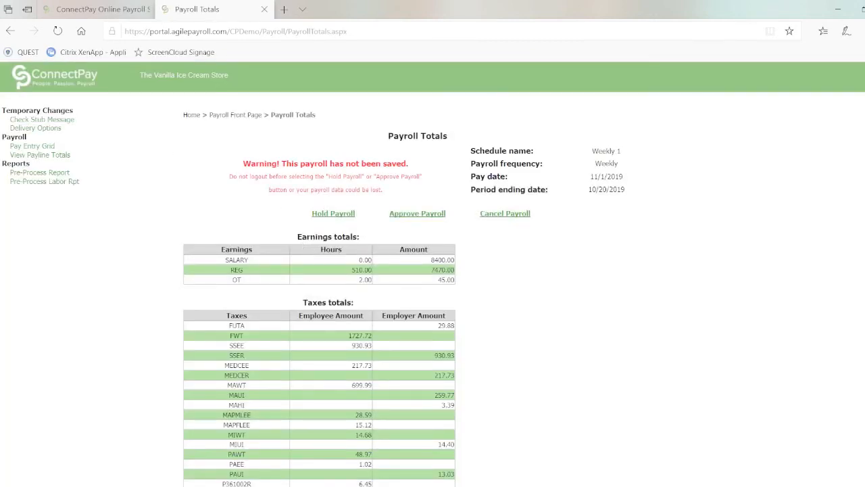
pyautogui.scroll(-4, 433, 290)
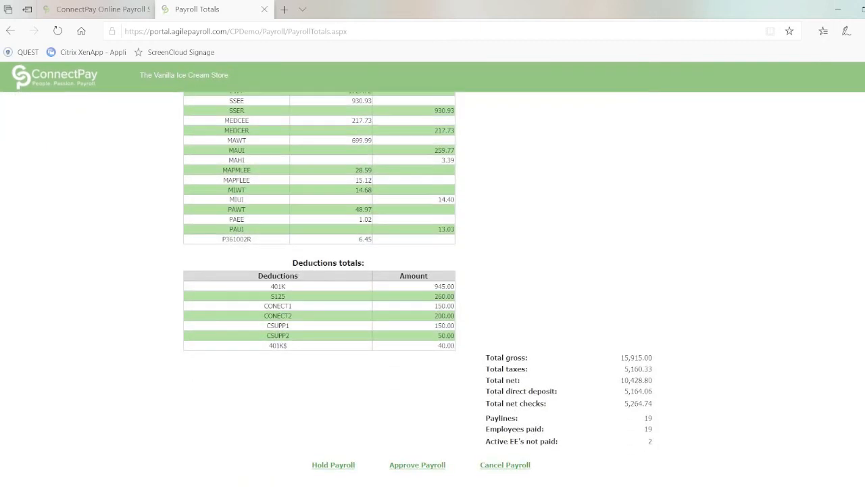
pyautogui.click(417, 465)
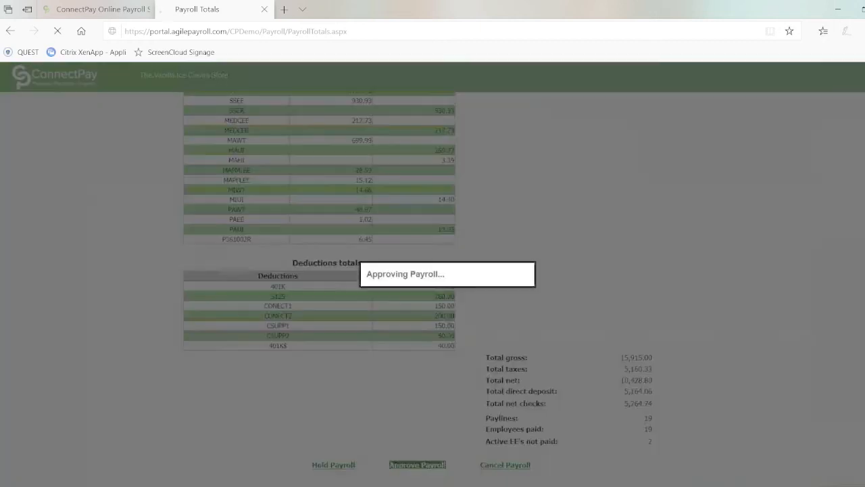